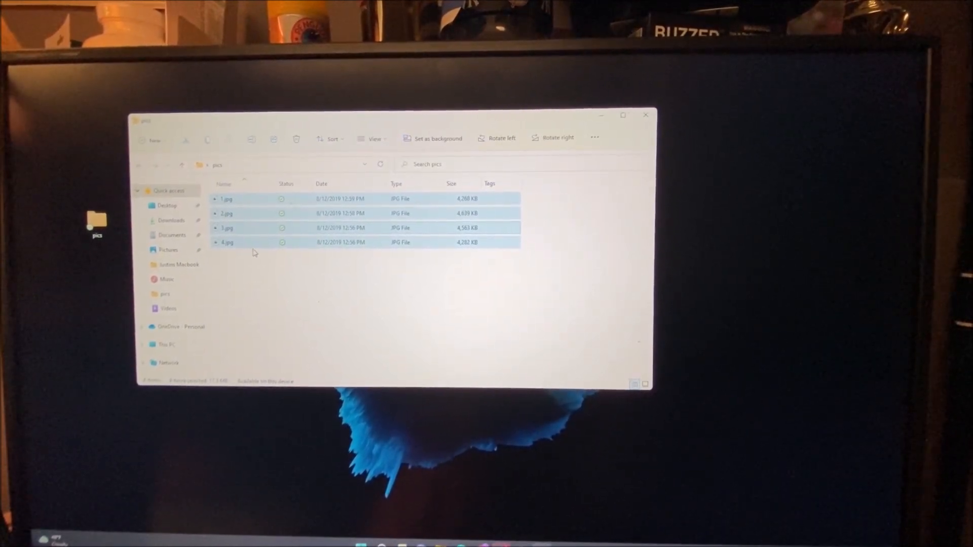
# Show the extended context-menu actions for the four selected JPGs.
pyautogui.rightClick(247, 211)
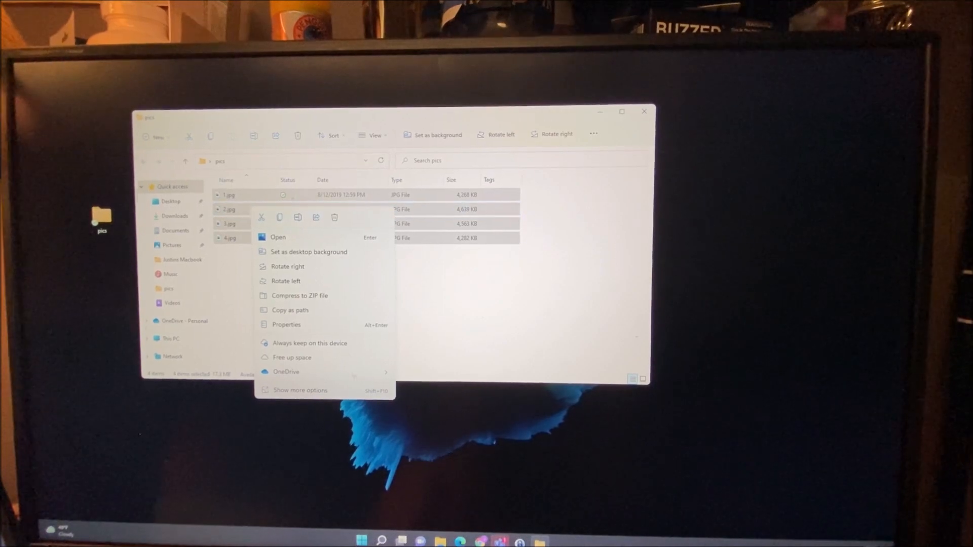
pyautogui.click(304, 390)
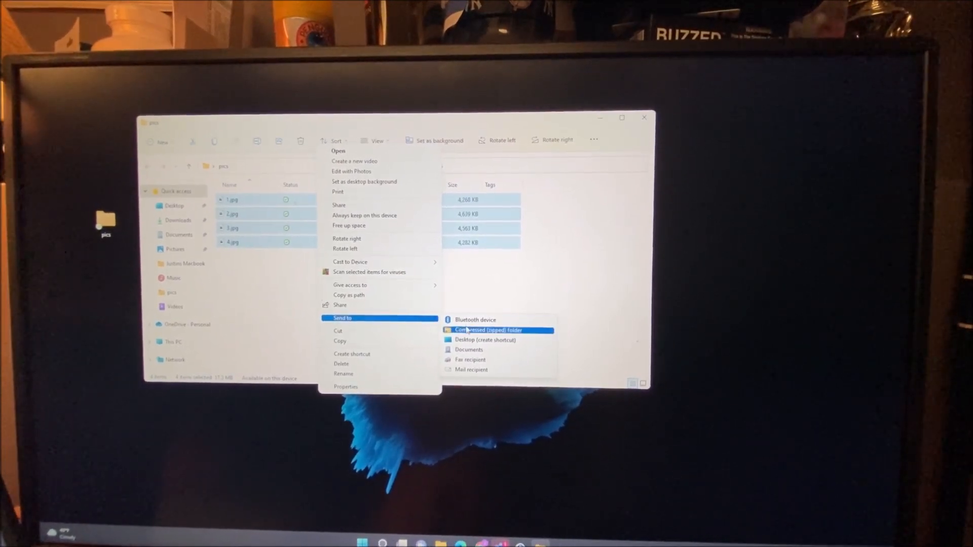
# Send the pictures to a mail recipient with picture size Large 1280 x 1024 (about 1.50 MB total).
pyautogui.click(472, 360)
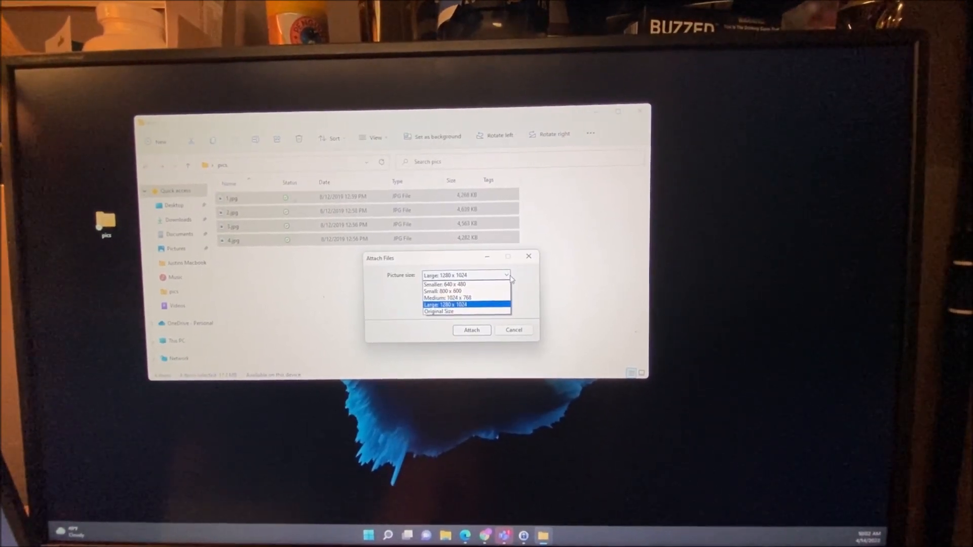
pyautogui.click(463, 304)
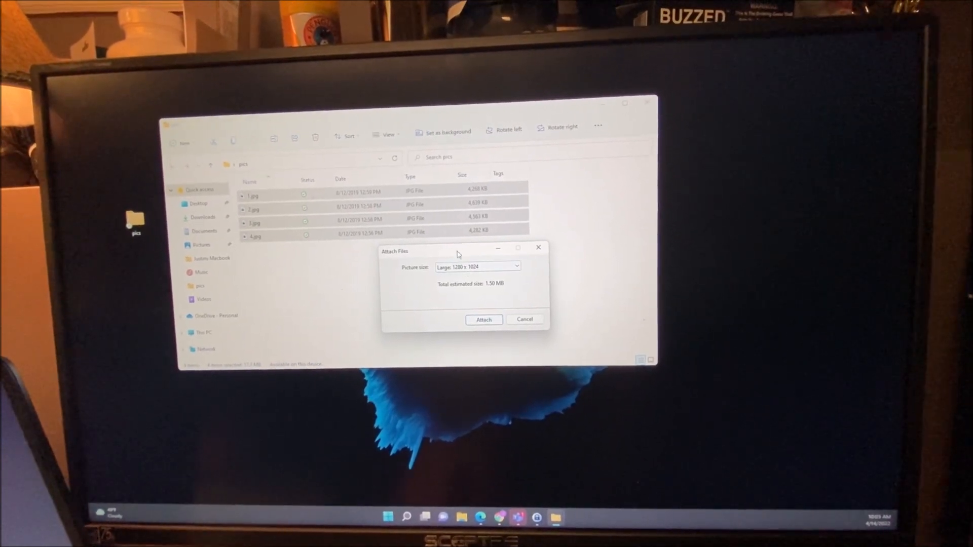
# Attach the four resized JPGs (roughly 250–275 KB each) to a new Outlook message.
pyautogui.click(481, 320)
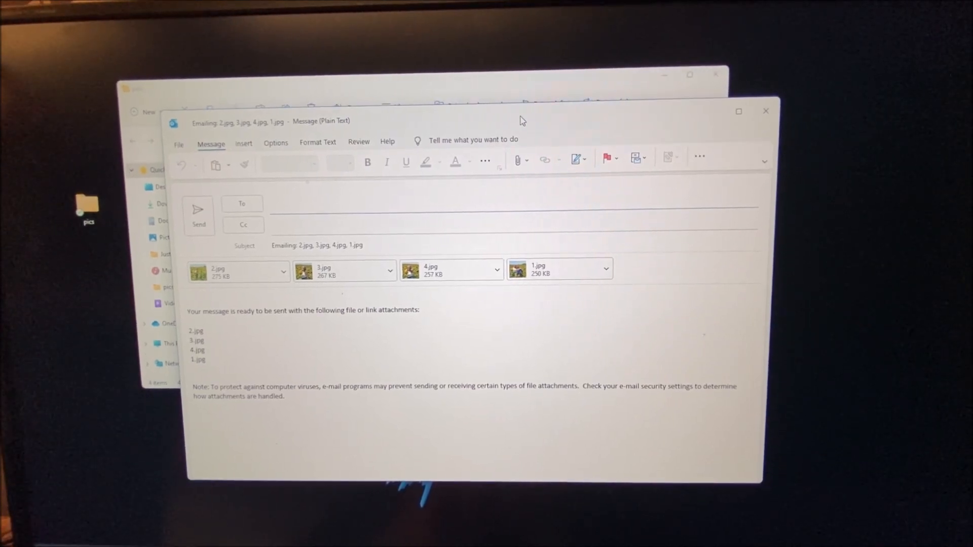
pyautogui.click(617, 267)
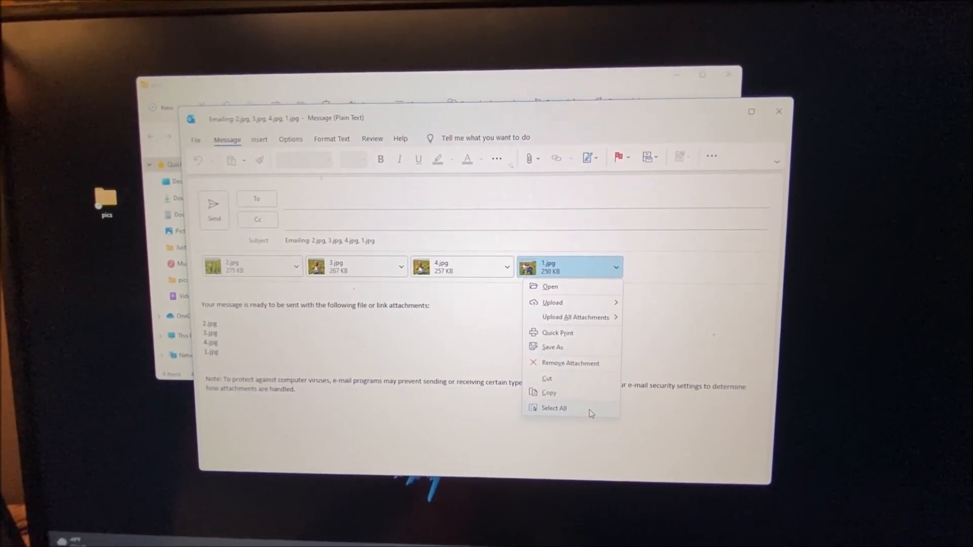
# Select all four attachments and start saving them, browsing from This PC.
pyautogui.click(588, 411)
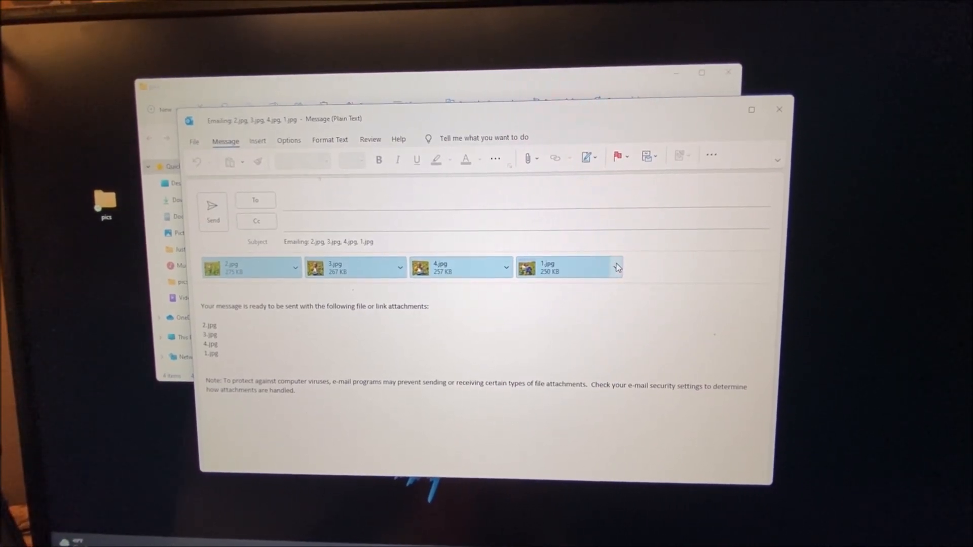
pyautogui.click(617, 267)
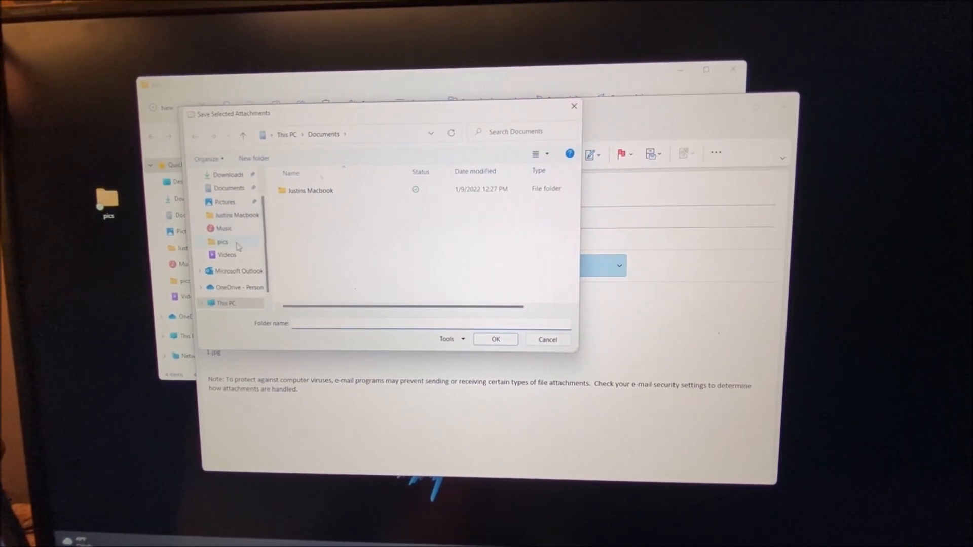
pyautogui.click(226, 305)
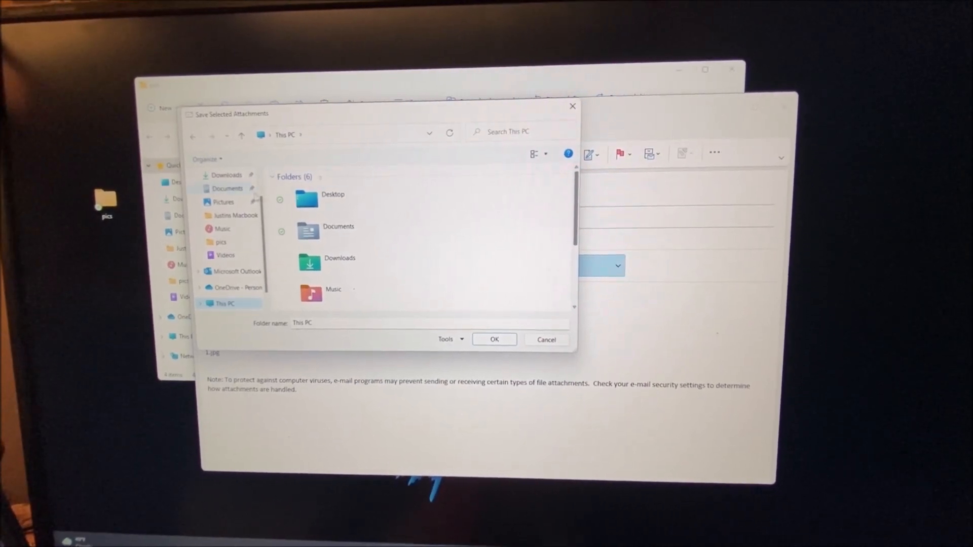
# Navigate to the pics folder on the Desktop as the save destination.
pyautogui.doubleClick(344, 201)
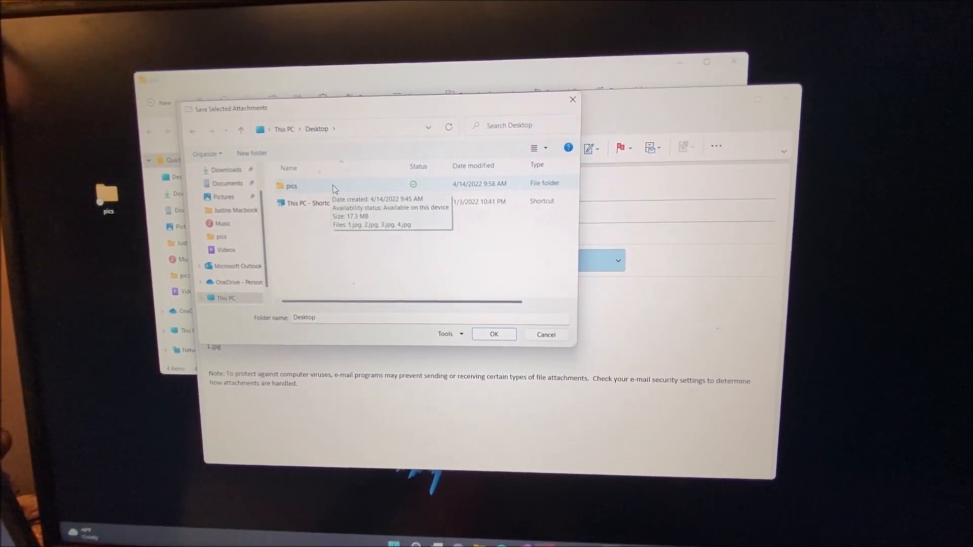
pyautogui.click(334, 187)
pyautogui.click(293, 186)
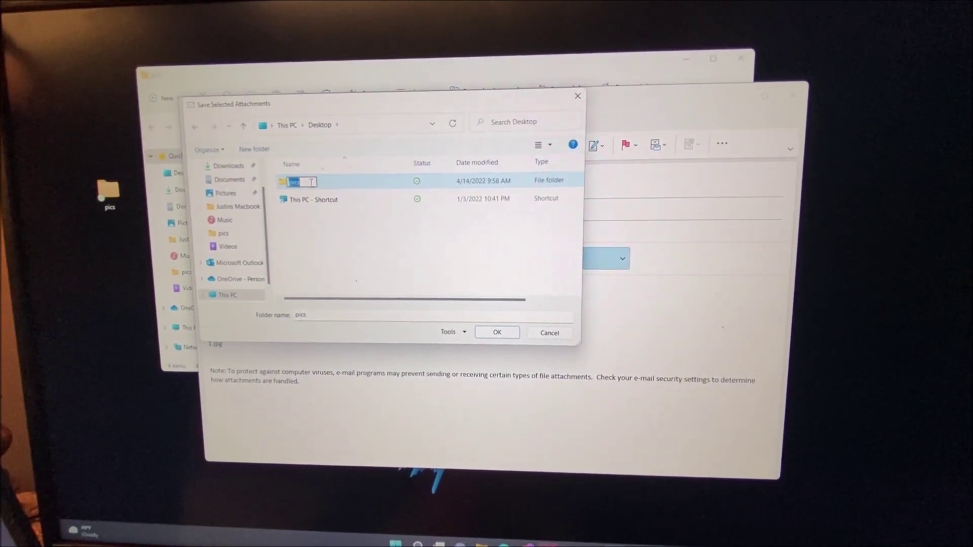
pyautogui.doubleClick(279, 183)
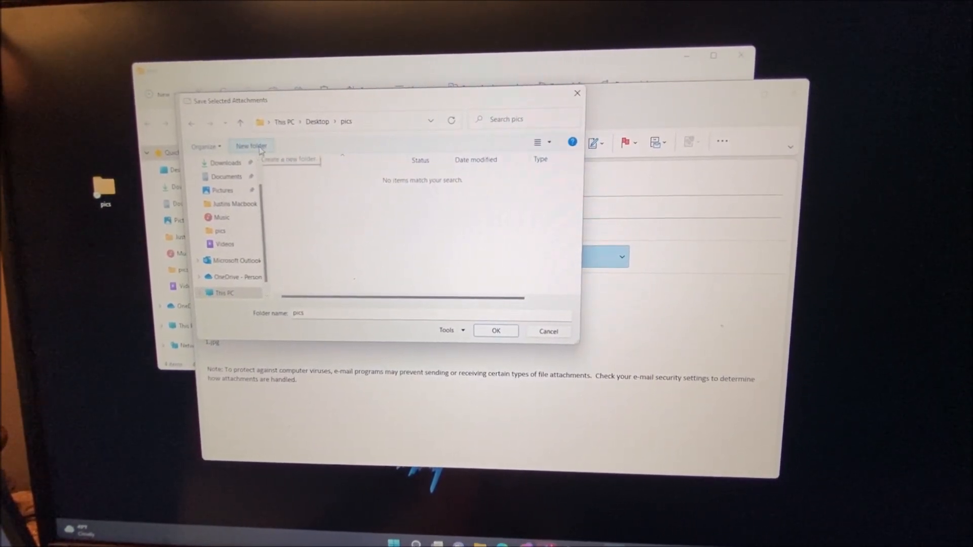
# Create a new temp folder inside pics and save the four attachments into it.
pyautogui.click(259, 148)
pyautogui.write('t')
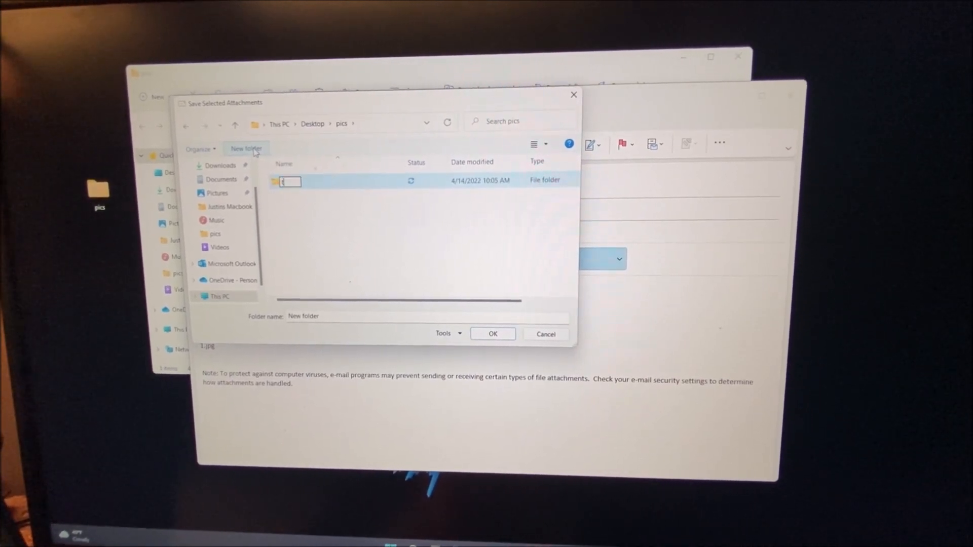
pyautogui.write('emp')
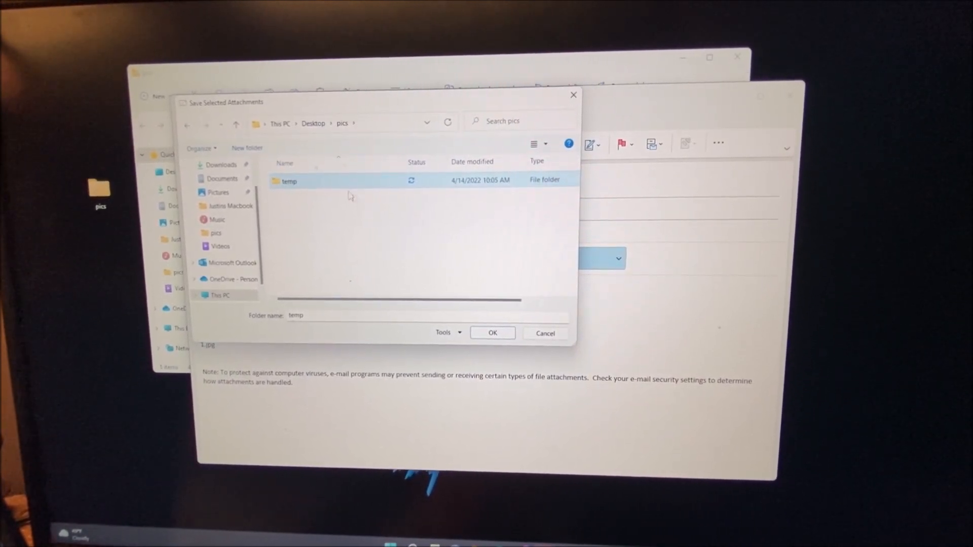
pyautogui.doubleClick(293, 181)
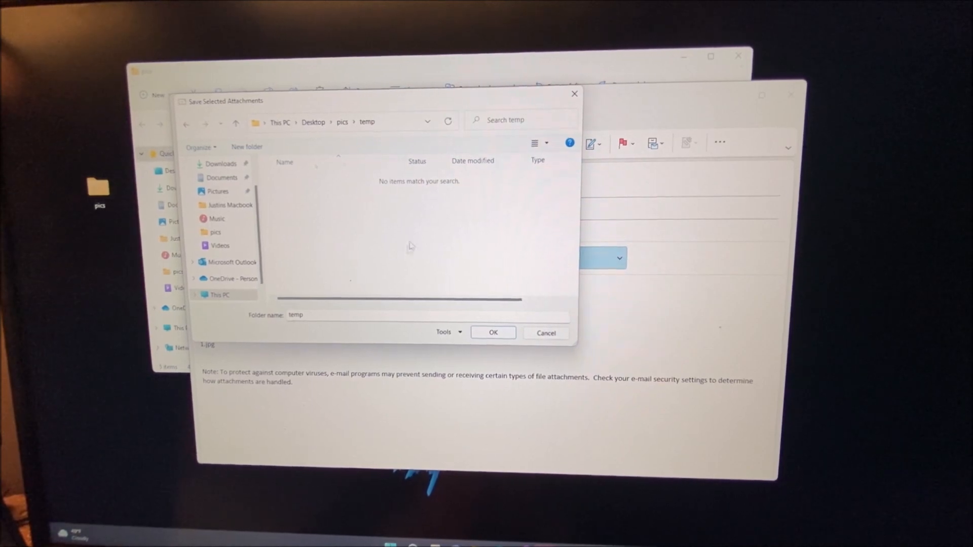
pyautogui.click(493, 334)
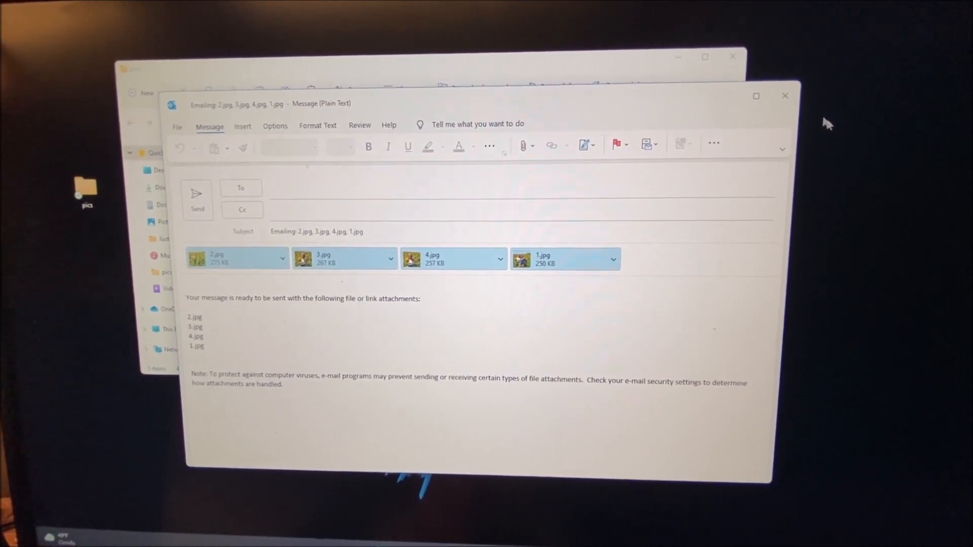
# Close the unsent message and view the four 245–270 KB JPG copies in the temp folder.
pyautogui.click(785, 97)
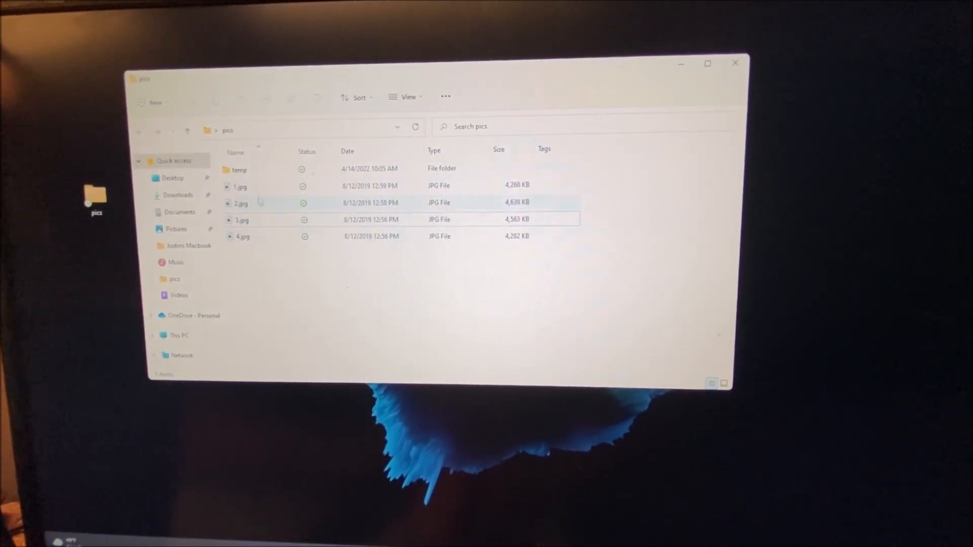
pyautogui.doubleClick(305, 169)
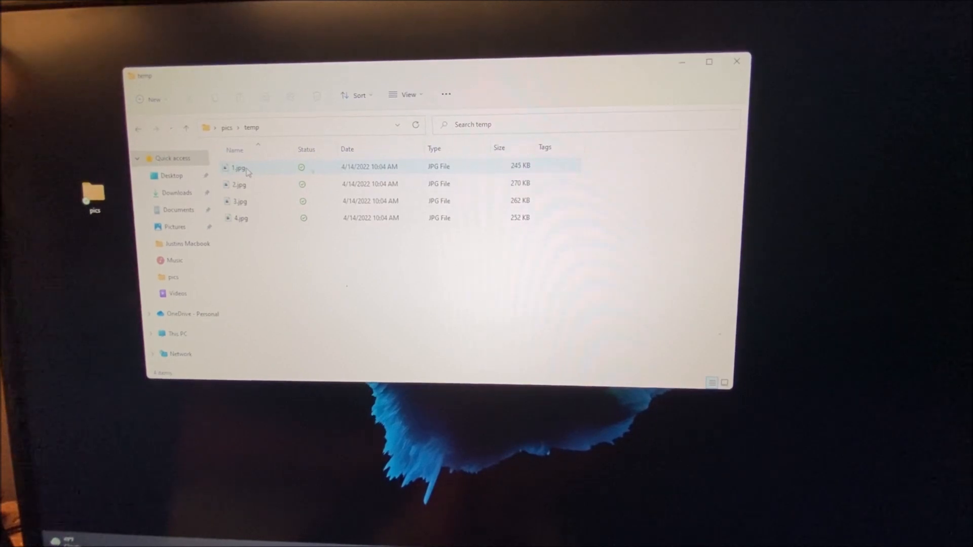